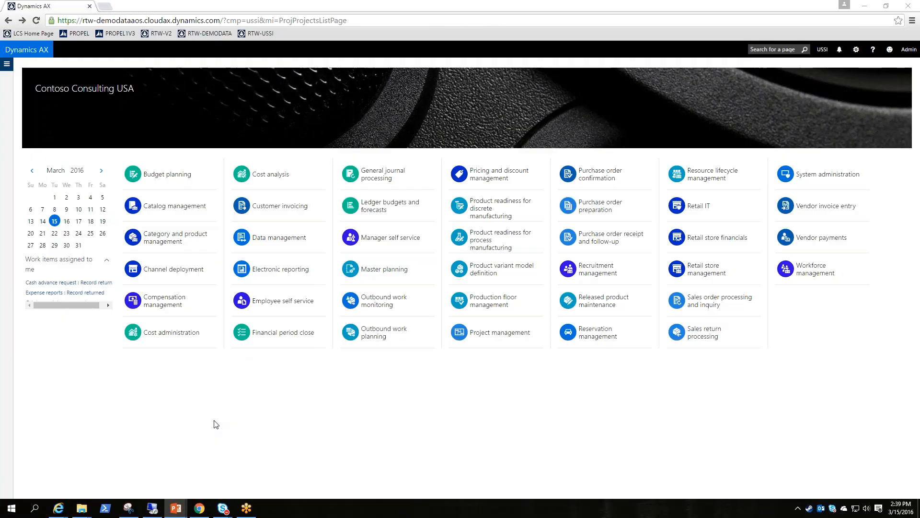
# - Open the Tower Template project from the list of all projects in Project management and accounting
pyautogui.click(7, 66)
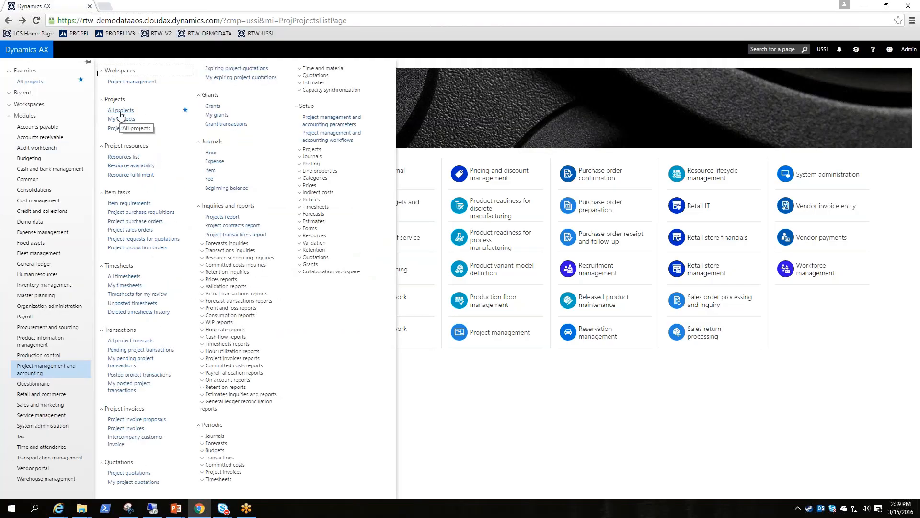
pyautogui.click(120, 111)
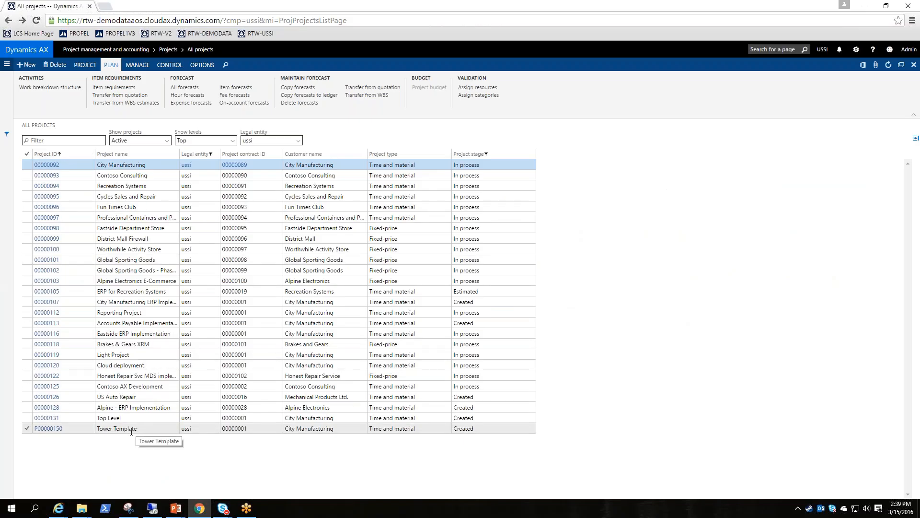
pyautogui.click(161, 429)
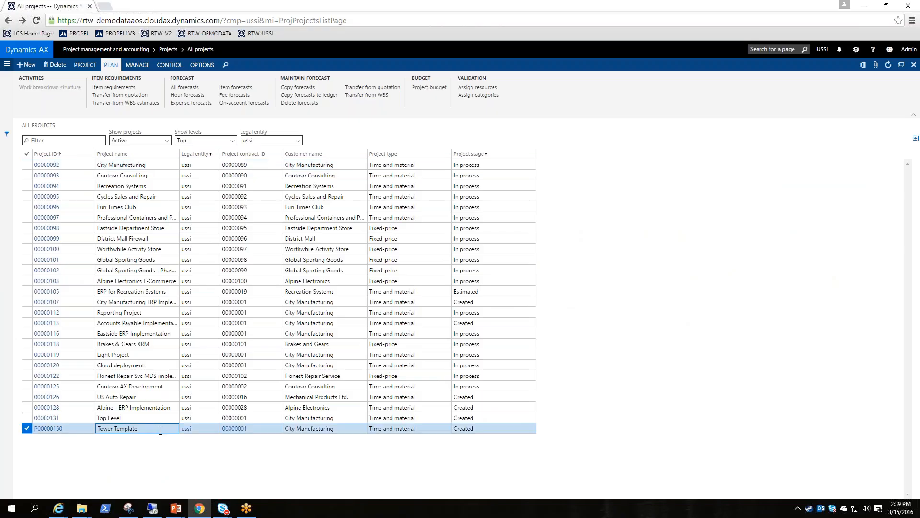
pyautogui.click(49, 429)
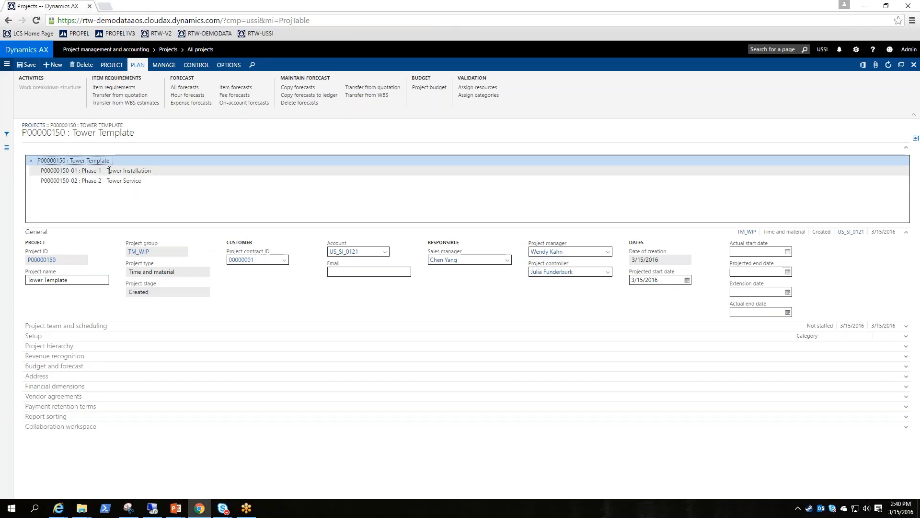
# - Review the work breakdown structure and default financial dimensions of the Phase 1 - Tower Installation subproject
pyautogui.click(94, 170)
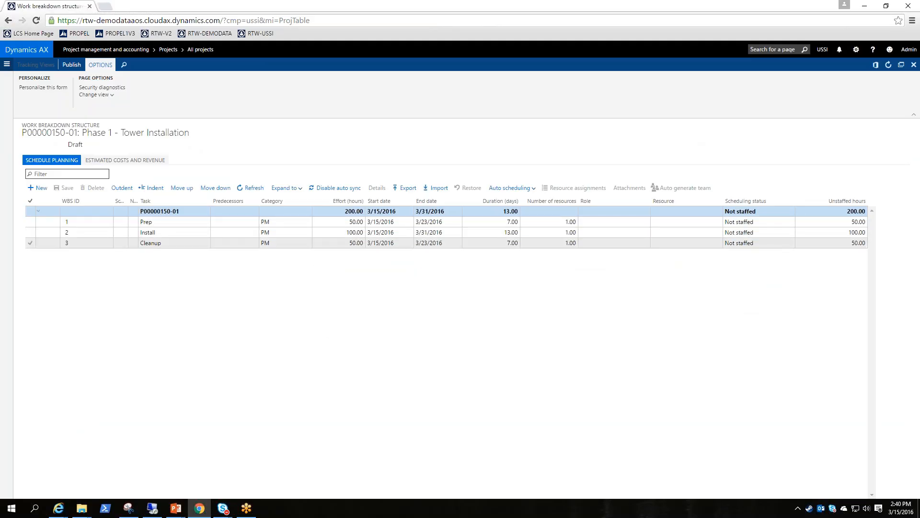
pyautogui.press('Escape')
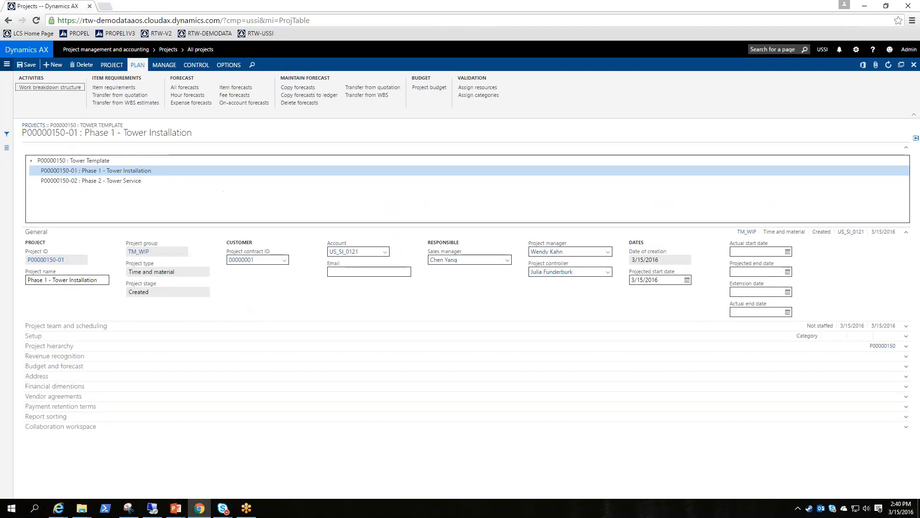
pyautogui.click(58, 388)
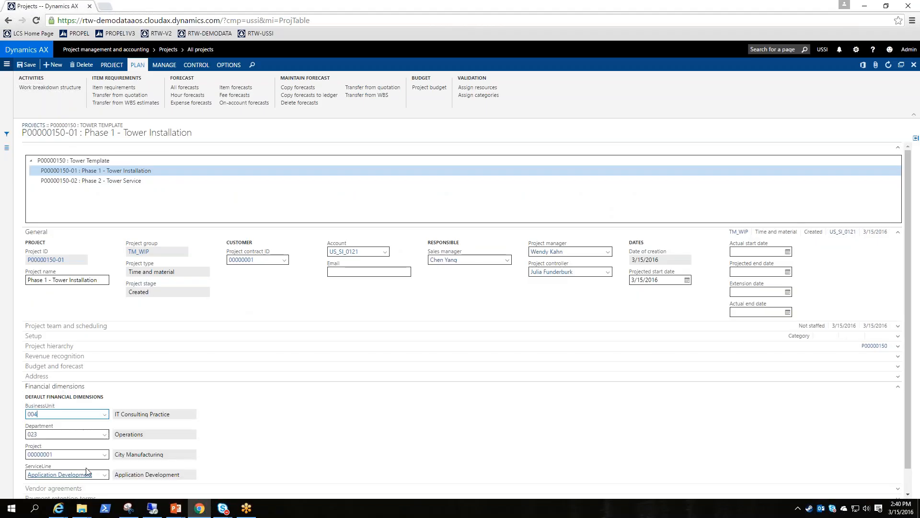
pyautogui.click(52, 389)
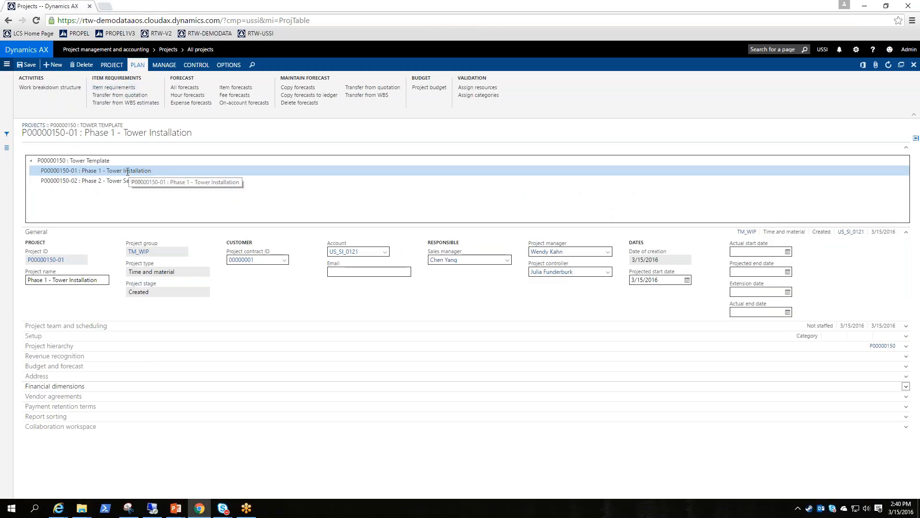
# - Review the project hierarchy settings of the parent Tower Template project, including its project template option, and return to the project list
pyautogui.click(97, 163)
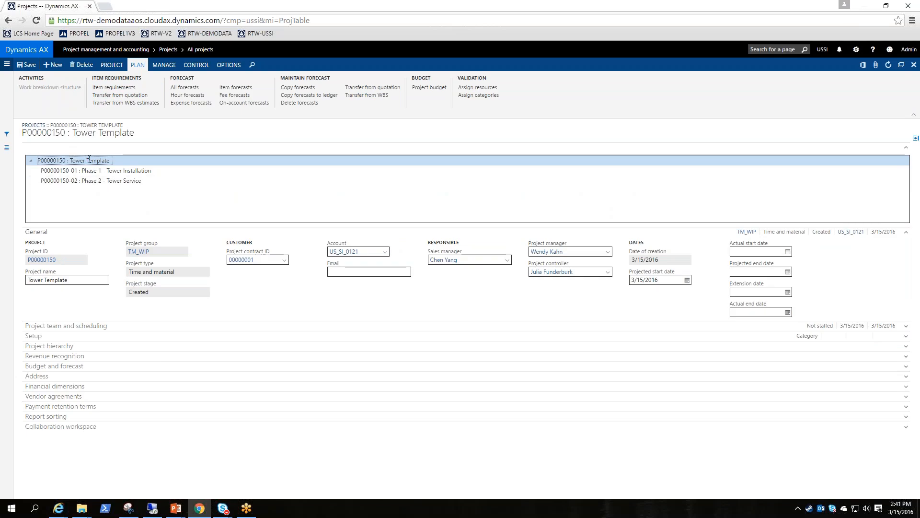
pyautogui.click(28, 336)
pyautogui.click(28, 337)
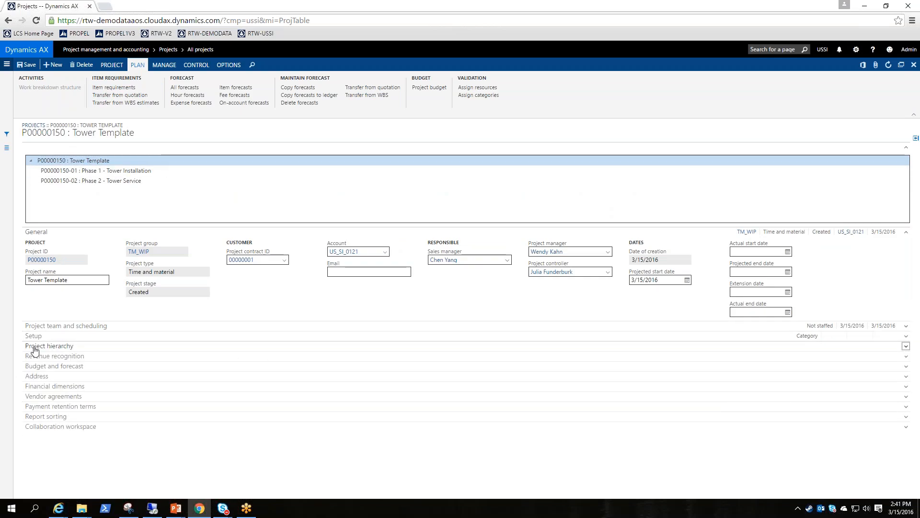
pyautogui.click(35, 346)
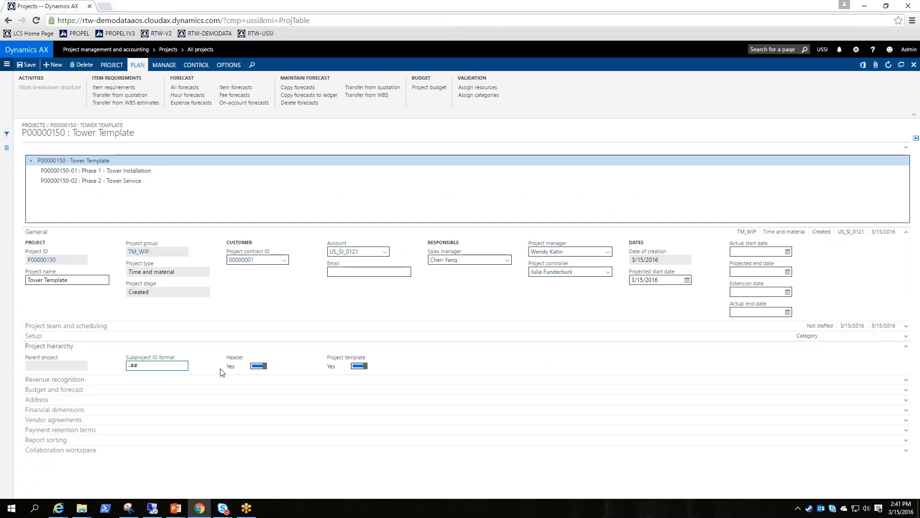
pyautogui.click(360, 367)
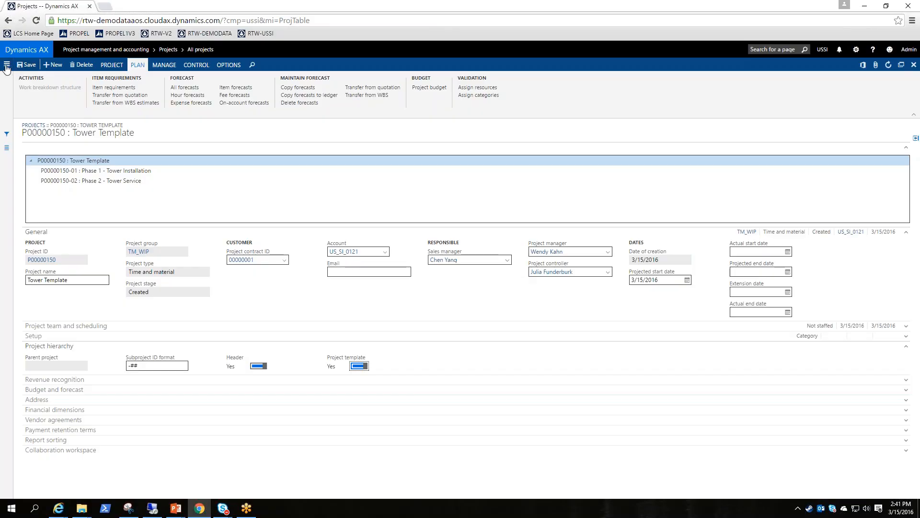
pyautogui.click(8, 21)
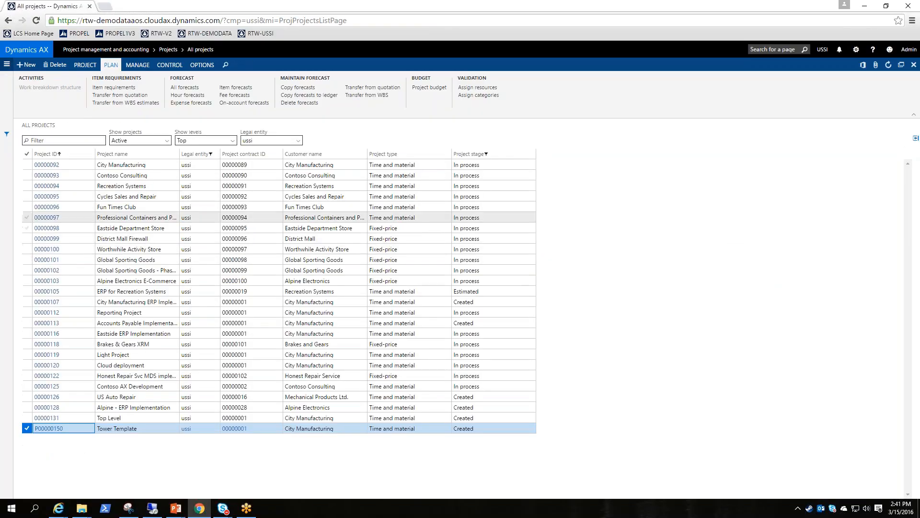
# - Start the Copy project wizard and choose Tower Template as the template for the new project structure
pyautogui.click(85, 67)
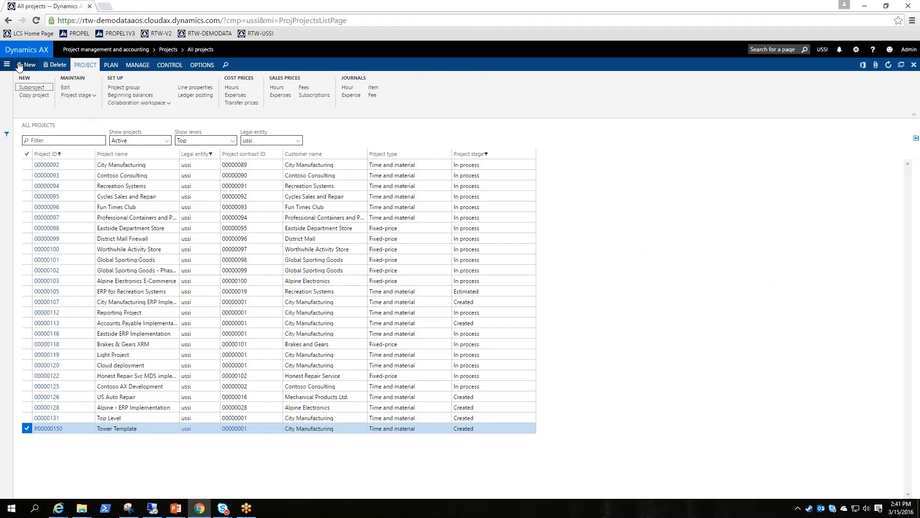
pyautogui.click(37, 96)
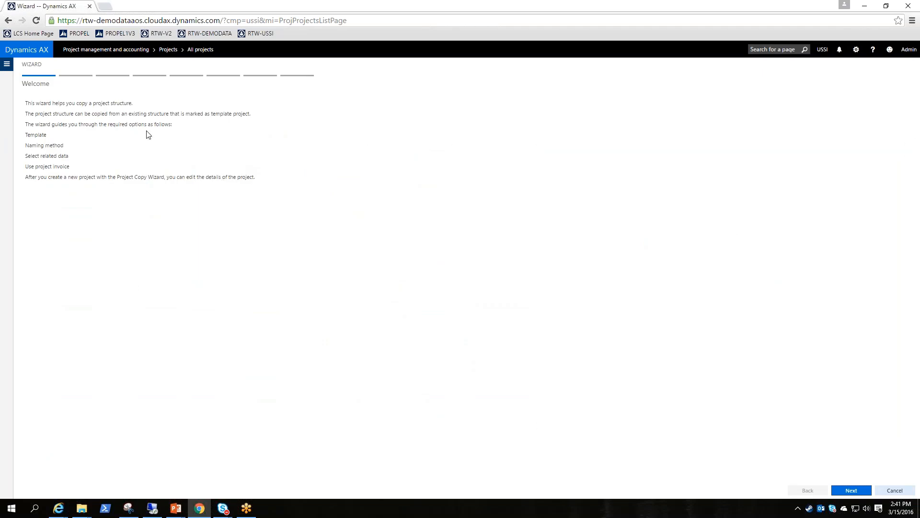
pyautogui.click(852, 490)
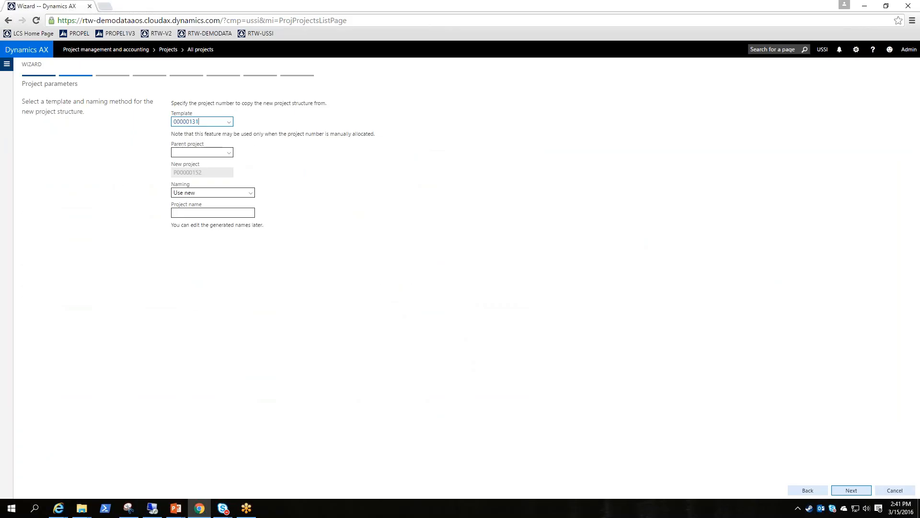
pyautogui.click(229, 121)
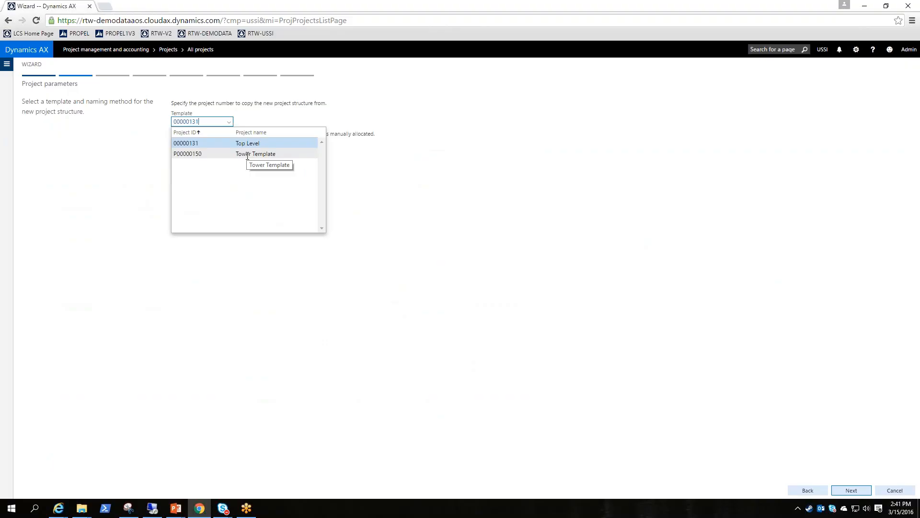
pyautogui.click(267, 154)
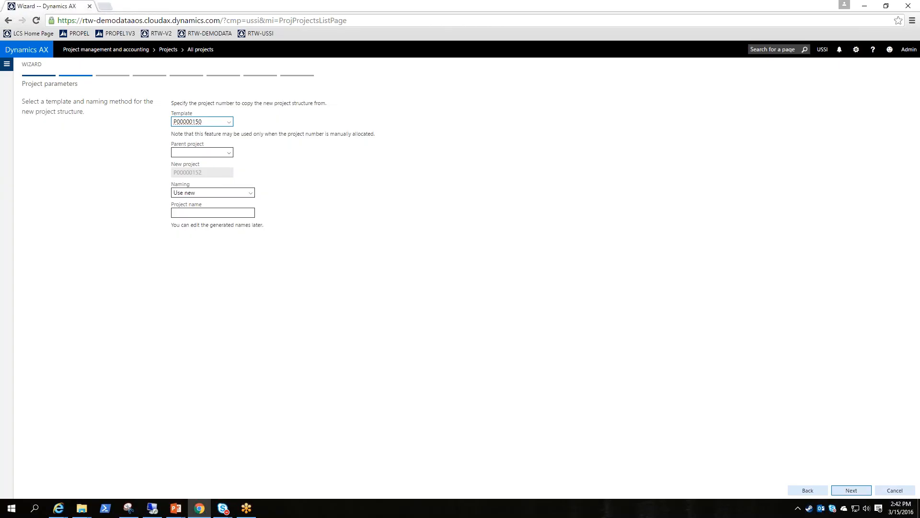
# - Keep the naming method at Use new, name the project Minnesota Tower Install, and continue to the general information
pyautogui.click(233, 214)
pyautogui.click(251, 196)
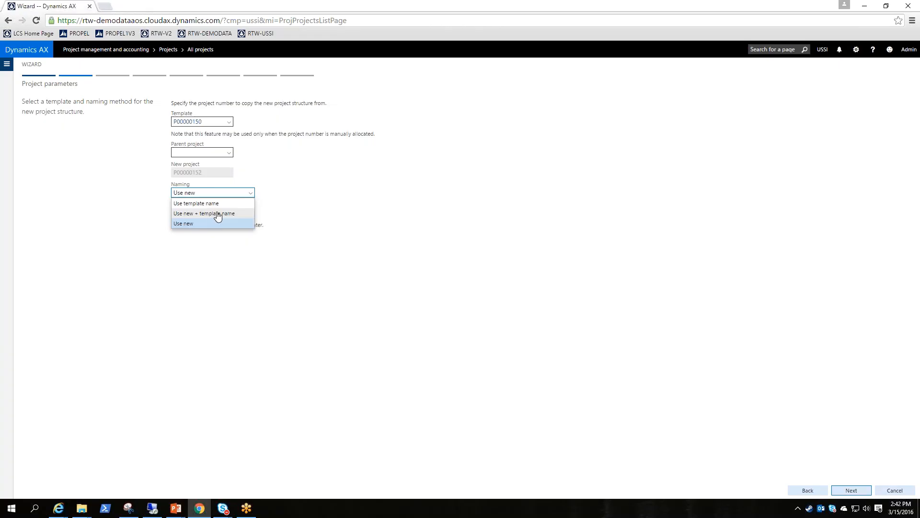
pyautogui.click(205, 224)
pyautogui.click(211, 216)
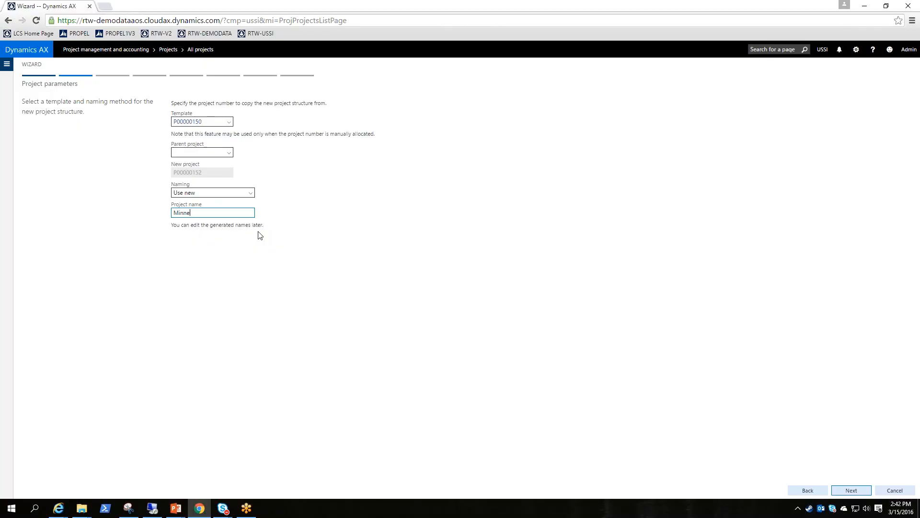
pyautogui.write('Minnesota Tower Install')
pyautogui.click(851, 490)
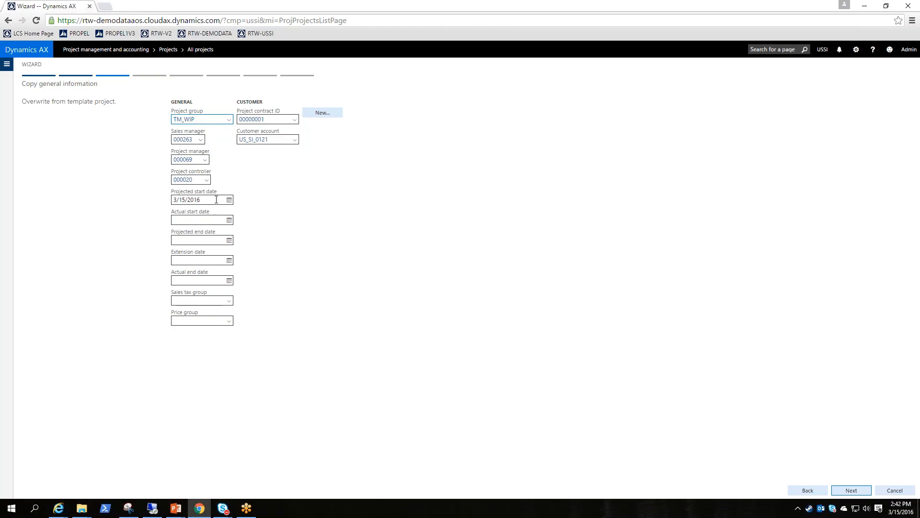
# - Assign the Fun Times Club project contract to the new project and continue to the address settings
pyautogui.moveTo(205, 199); pyautogui.dragTo(159, 196)
pyautogui.click(295, 120)
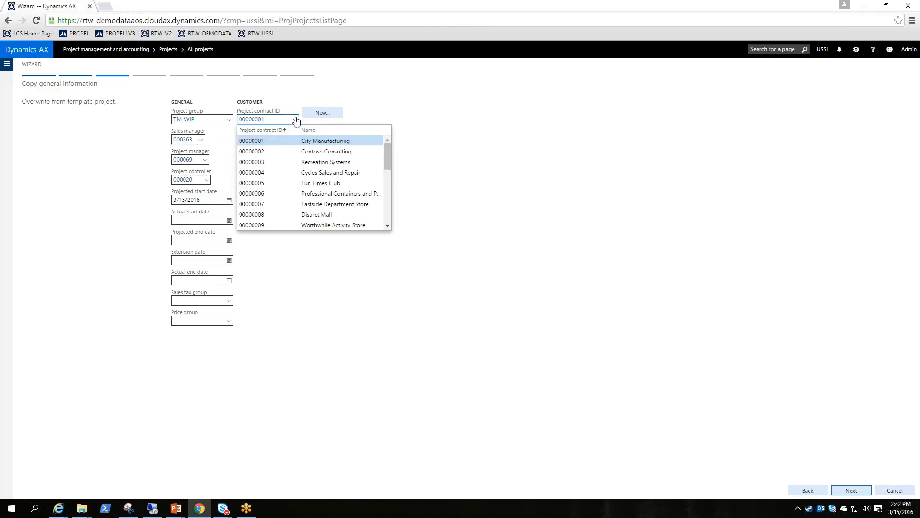
pyautogui.click(270, 183)
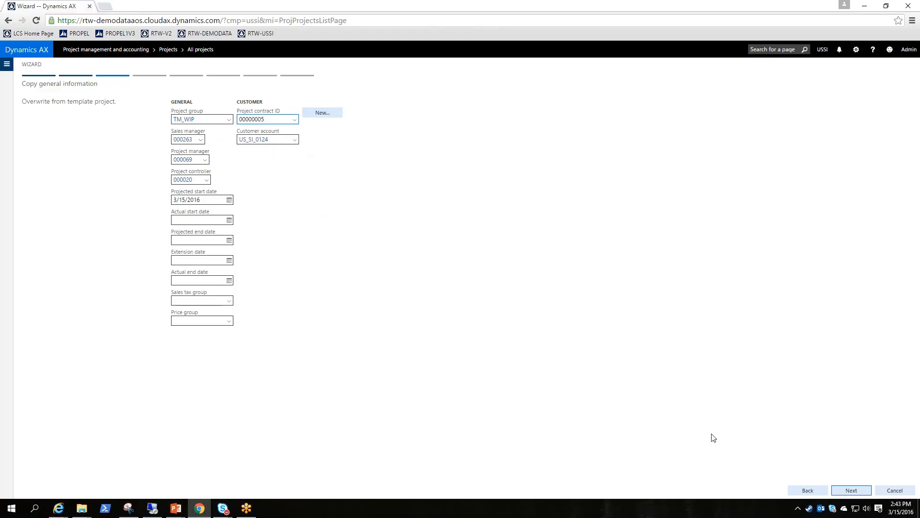
pyautogui.click(856, 493)
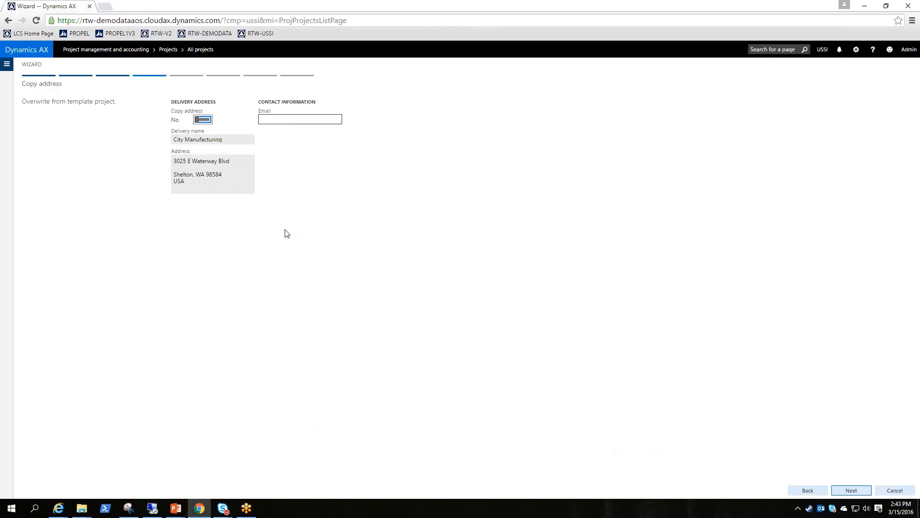
# - Try the delivery address copy option, and go back to reselect Fun Times Club as the customer account
pyautogui.click(207, 121)
pyautogui.click(198, 120)
pyautogui.click(203, 172)
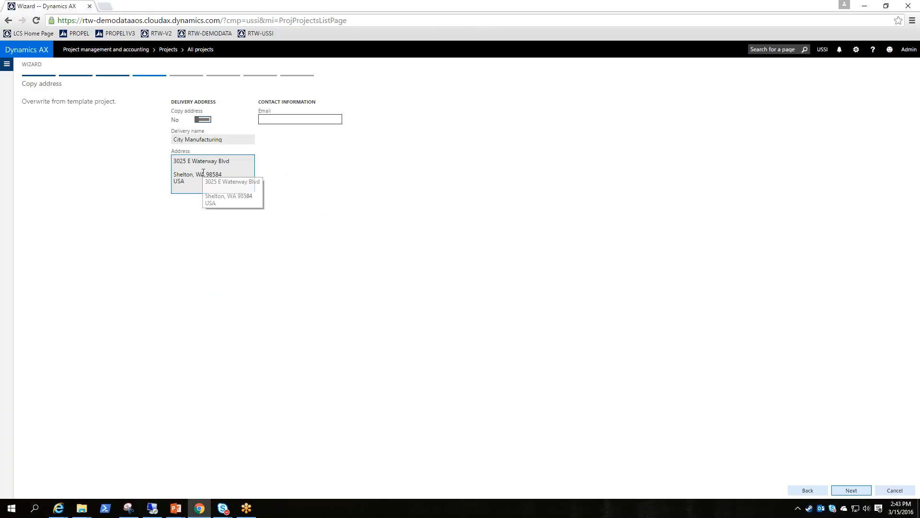
pyautogui.click(807, 490)
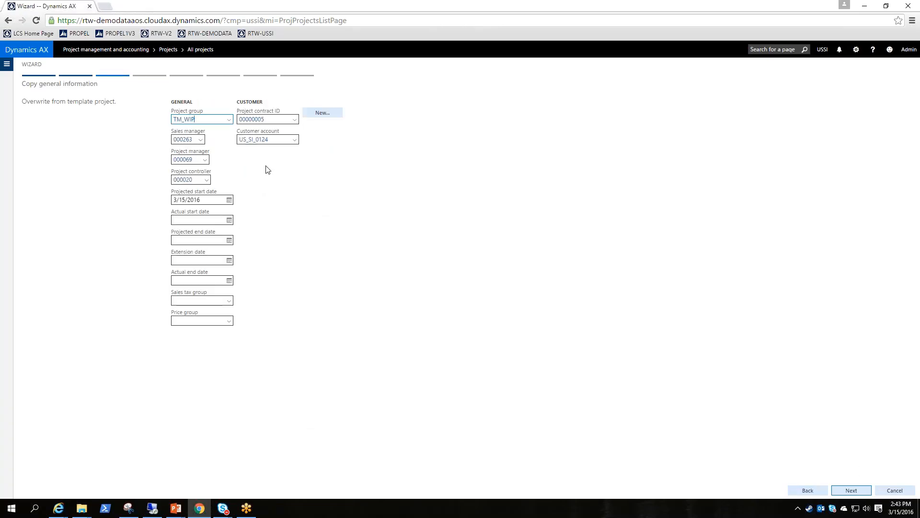
pyautogui.click(294, 140)
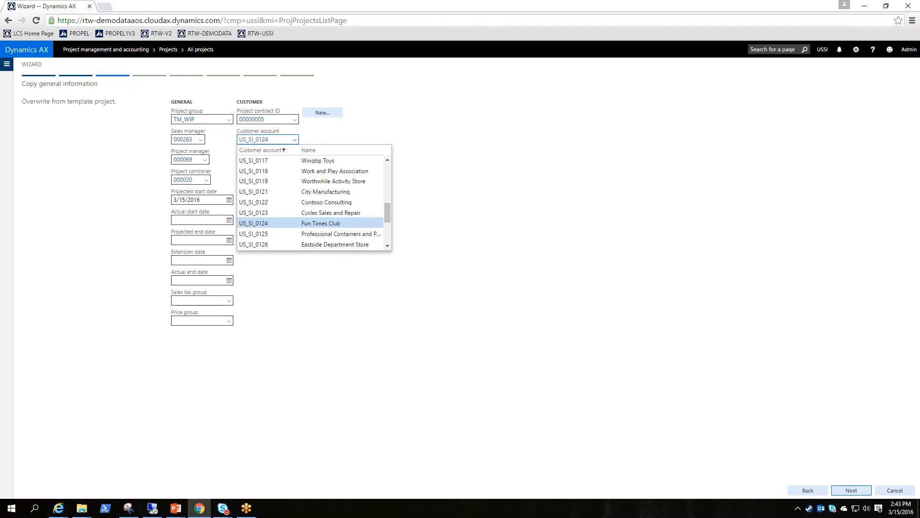
pyautogui.click(289, 223)
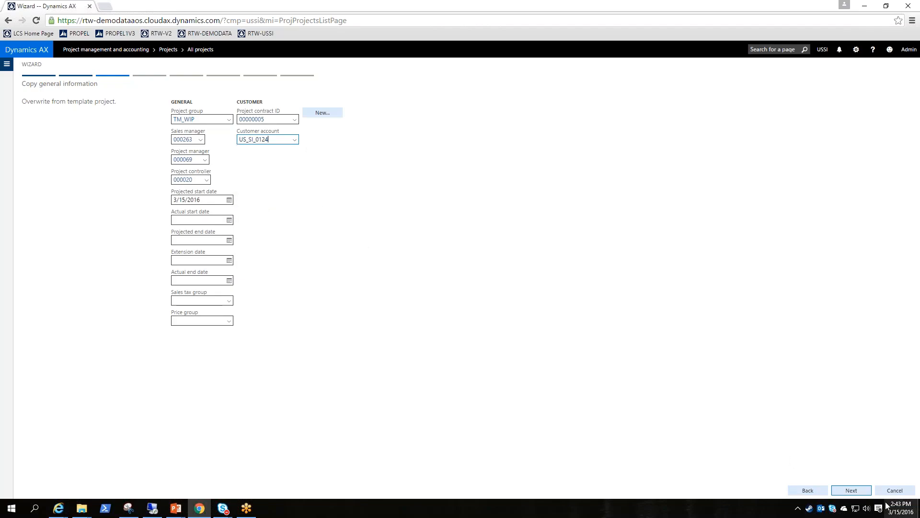
pyautogui.click(852, 490)
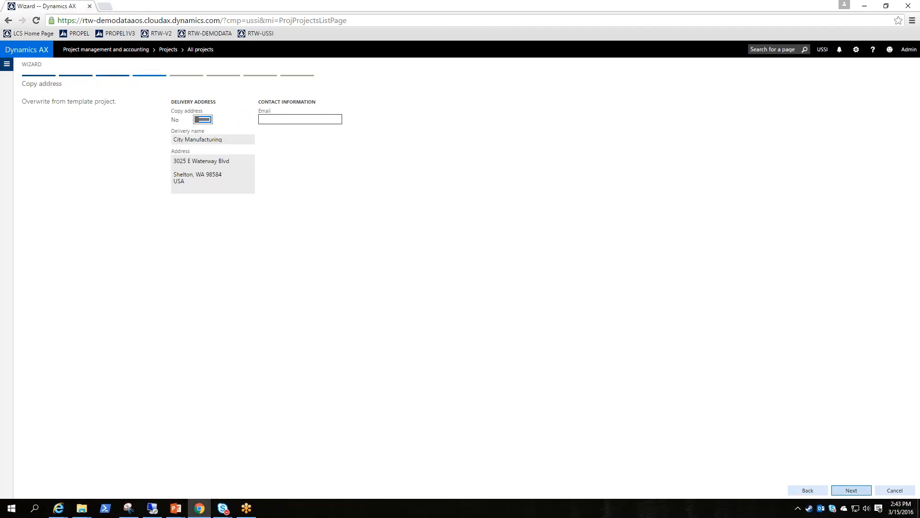
# - Proceed without copying the address, check the available BusinessUnit values, and keep the template's financial dimensions
pyautogui.click(852, 491)
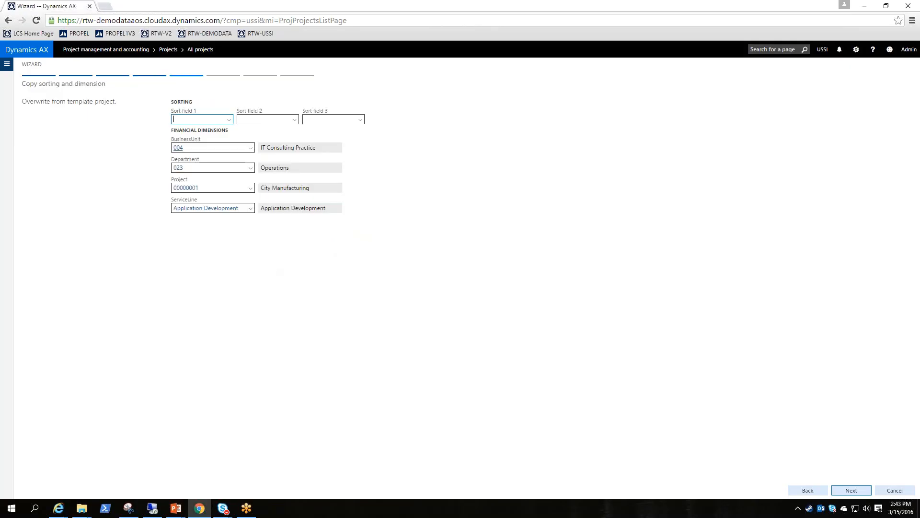
pyautogui.click(252, 148)
pyautogui.click(252, 148)
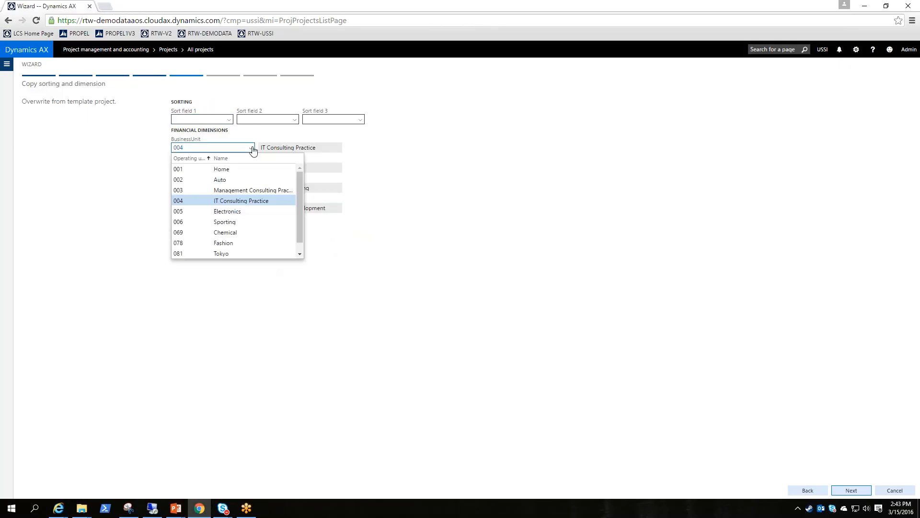
pyautogui.click(458, 271)
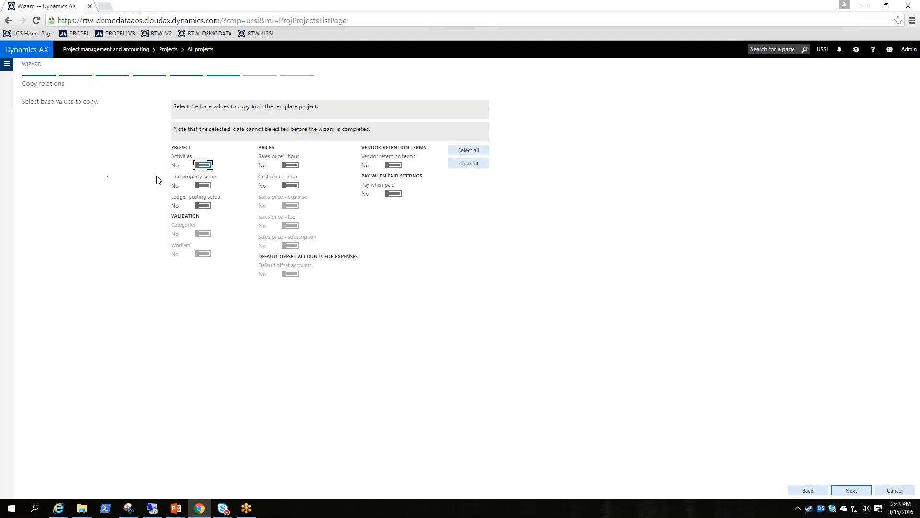
# - Enable copying of all available base values: activities, line property and ledger posting setup, hourly sales and cost prices, vendor retention terms, and pay when paid
pyautogui.click(203, 166)
pyautogui.click(204, 185)
pyautogui.click(203, 207)
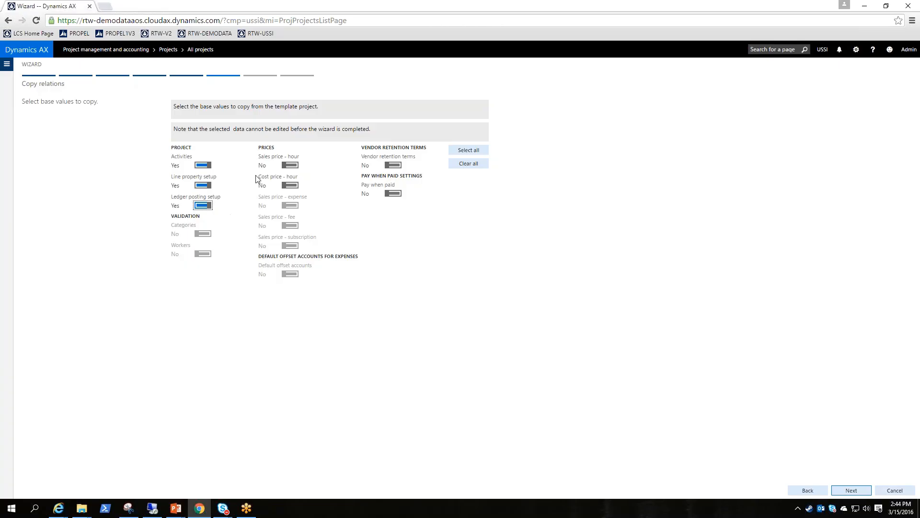
pyautogui.click(290, 166)
pyautogui.click(290, 186)
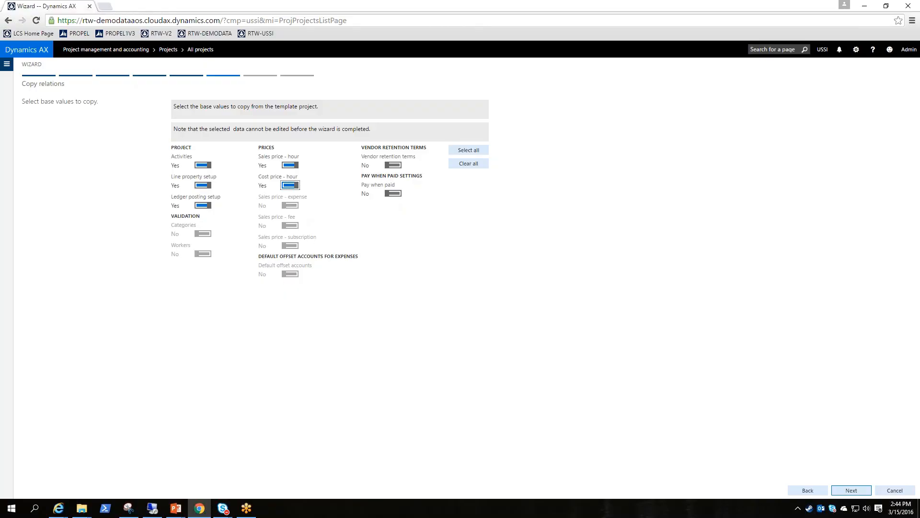
pyautogui.click(471, 166)
pyautogui.click(471, 151)
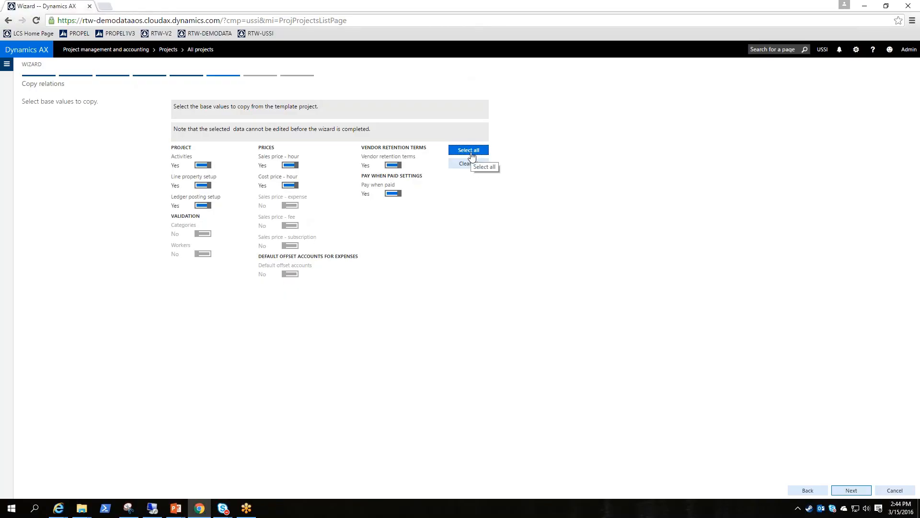
# - Reselect all available base values to copy, exclude vendor retention terms and pay when paid, and continue to the project editing page
pyautogui.click(470, 164)
pyautogui.click(471, 153)
pyautogui.click(394, 165)
pyautogui.click(393, 193)
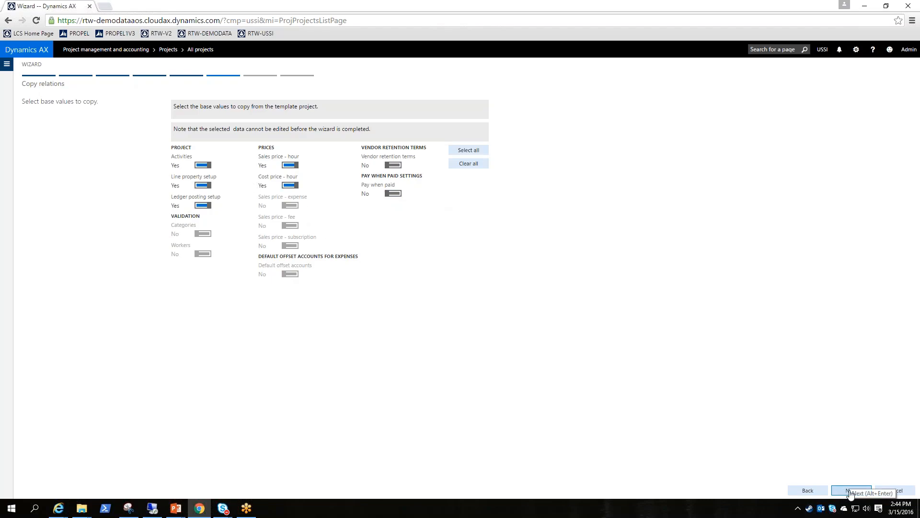
pyautogui.click(850, 490)
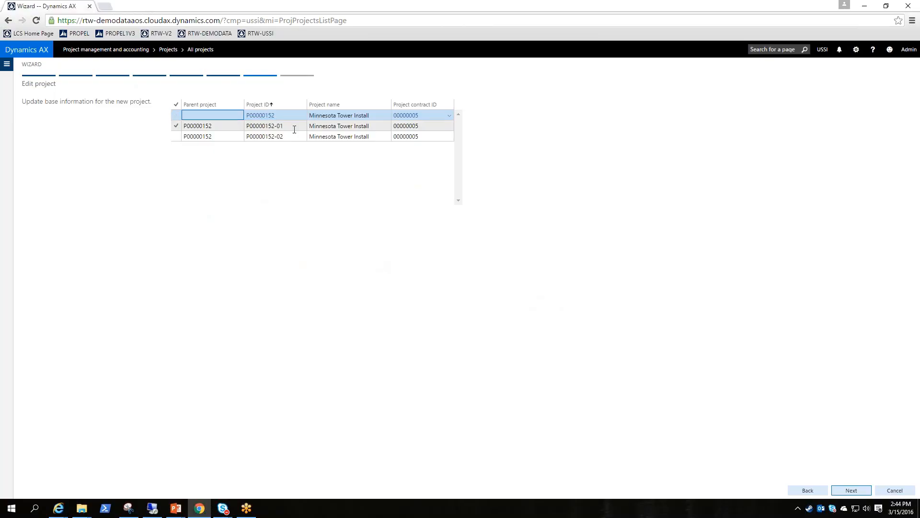
# - Rename subproject 01 as "Minnesota Tower Install - Install" and subproject 02 as "Minnesota Tower Install - Service Project"
pyautogui.click(354, 125)
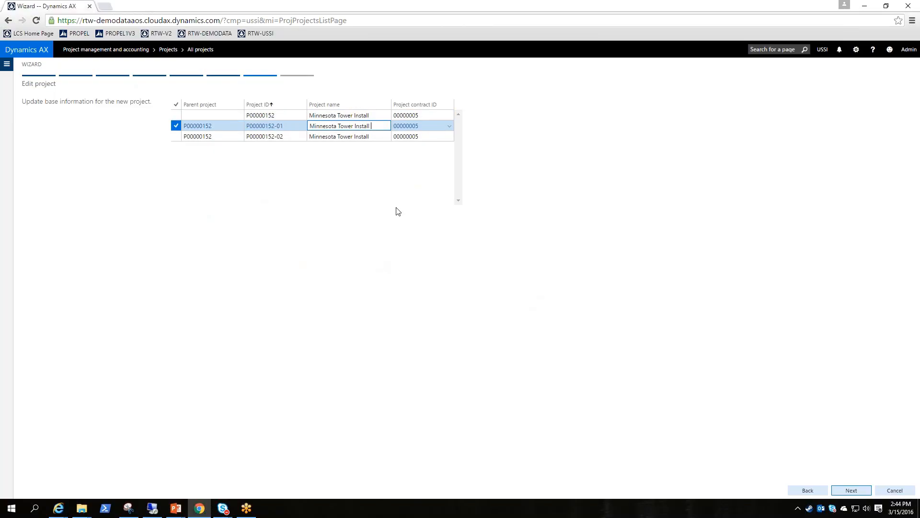
pyautogui.write('- Install')
pyautogui.click(370, 136)
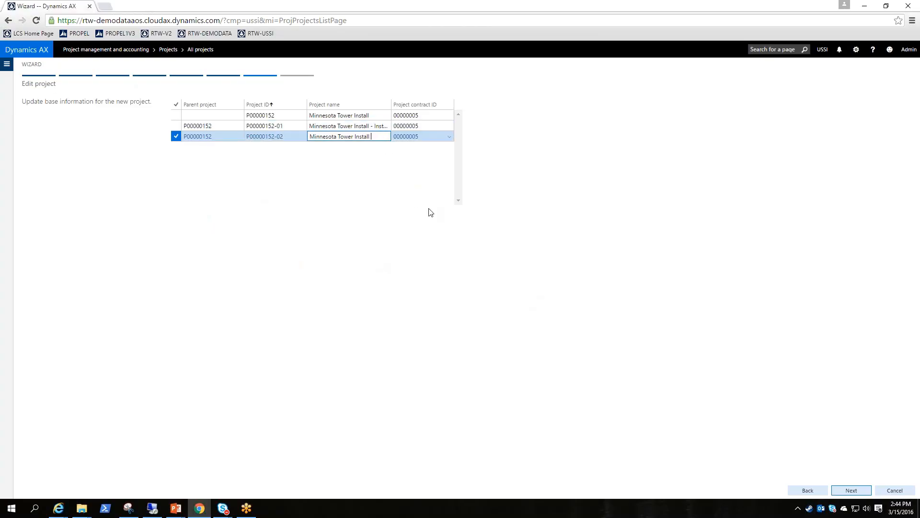
pyautogui.write('- Service Project')
pyautogui.click(431, 213)
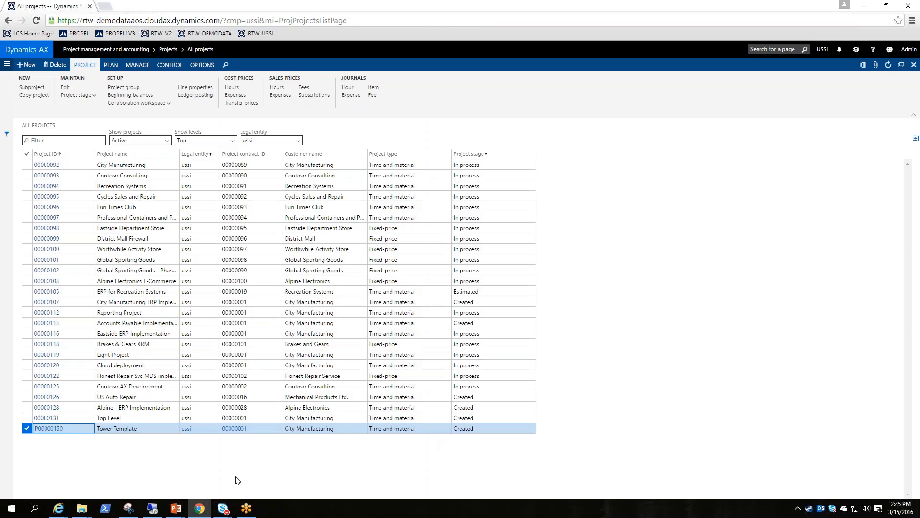
# - Refresh the list of all projects and open the new Minnesota Tower Install project
pyautogui.click(889, 66)
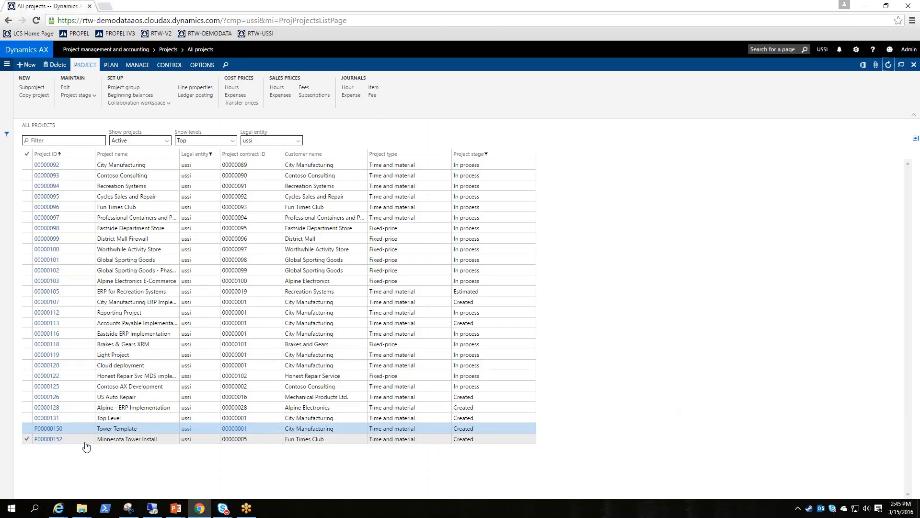
pyautogui.click(120, 439)
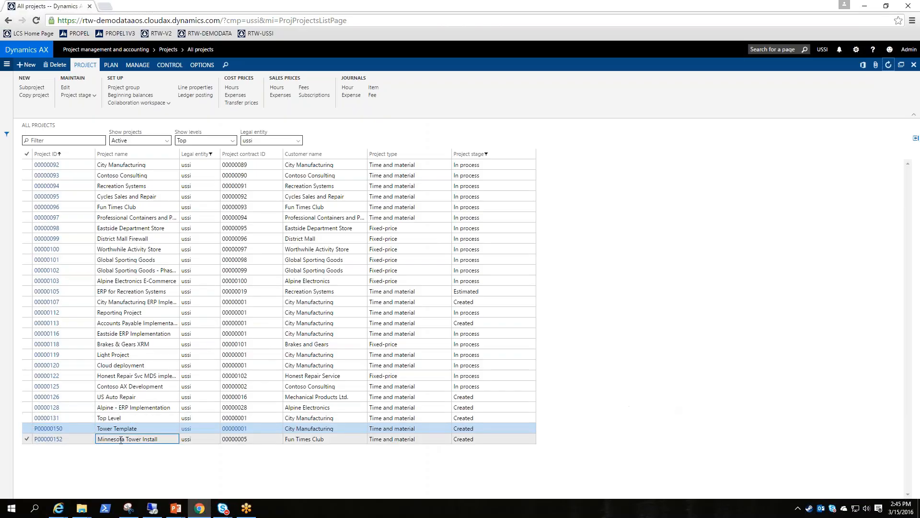
pyautogui.click(46, 441)
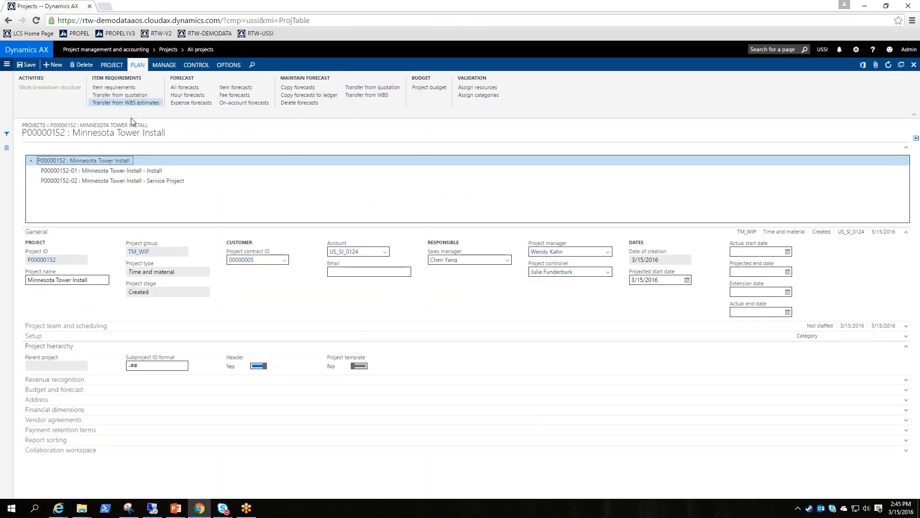
# - Review the Install subproject's work breakdown structure, return to its details, and show its default financial dimensions
pyautogui.press('Down')
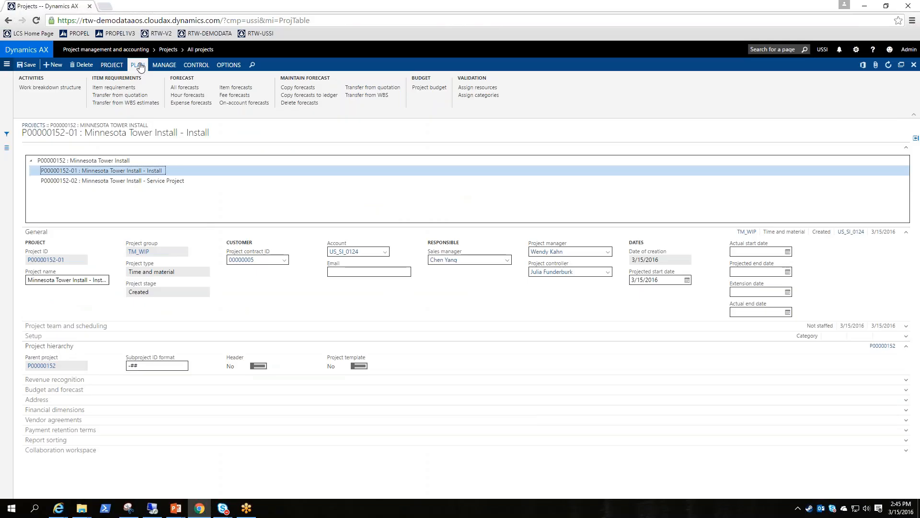
pyautogui.click(61, 92)
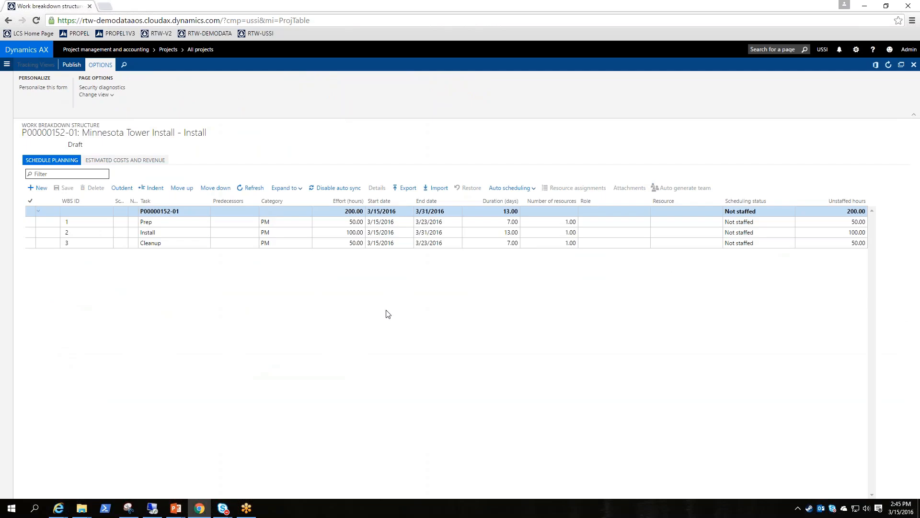
pyautogui.hotkey('alt', 'Left')
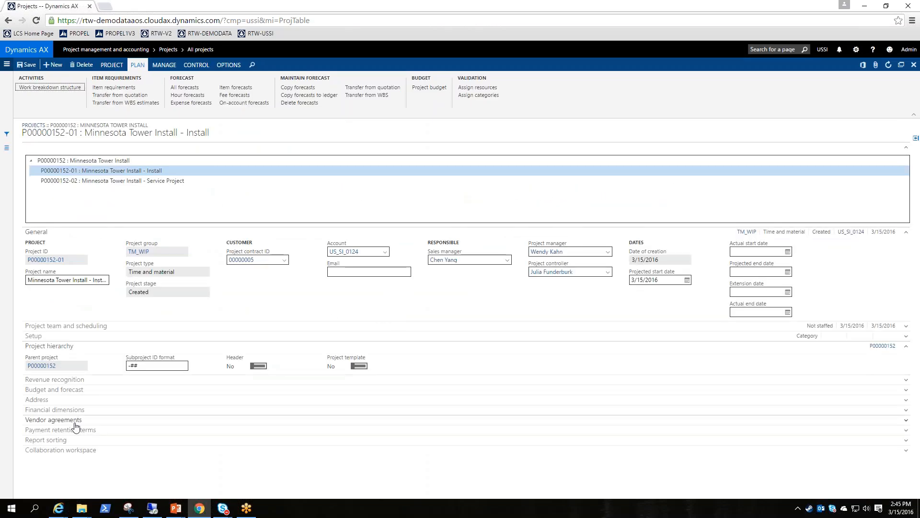
pyautogui.click(72, 410)
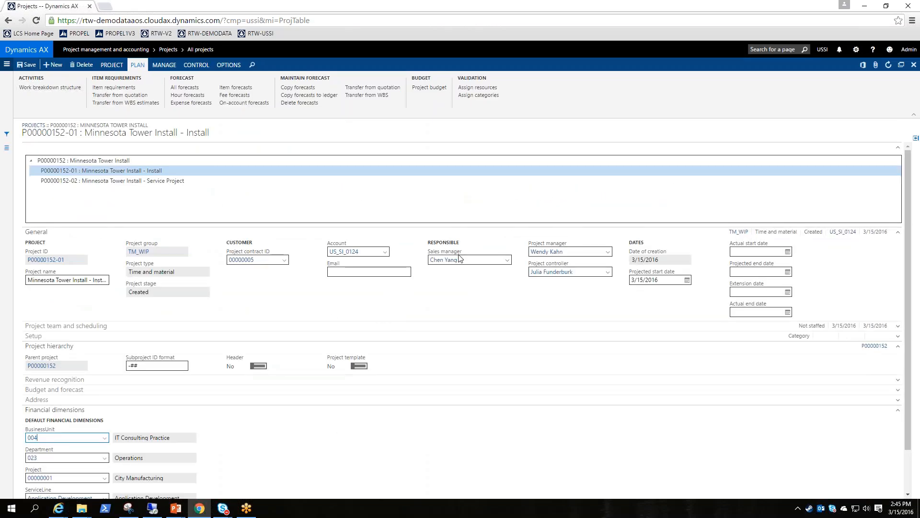